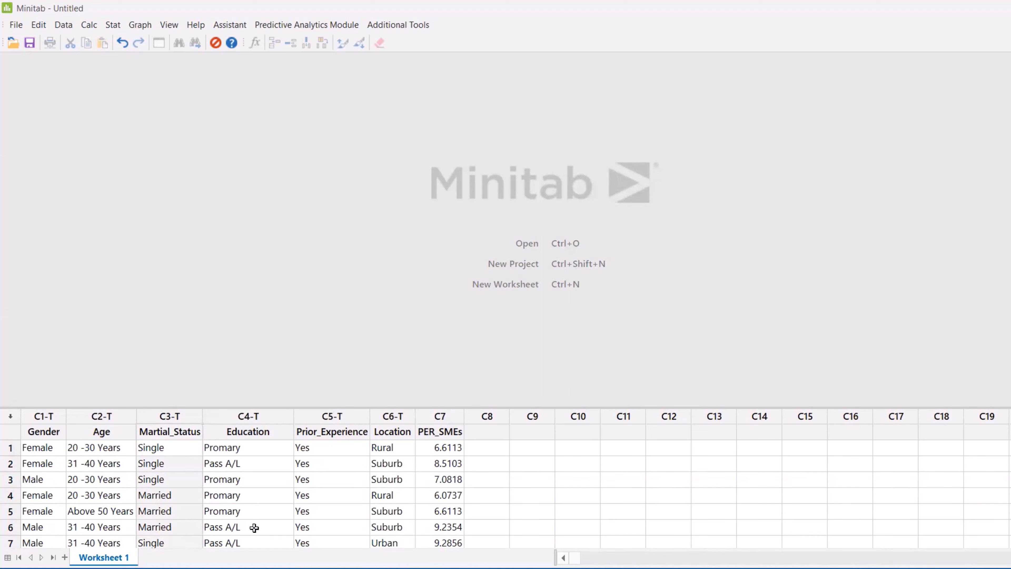
# Review the worksheet's data rows and the Age, Education and Location grouping columns.
pyautogui.scroll(-1, 254, 527)
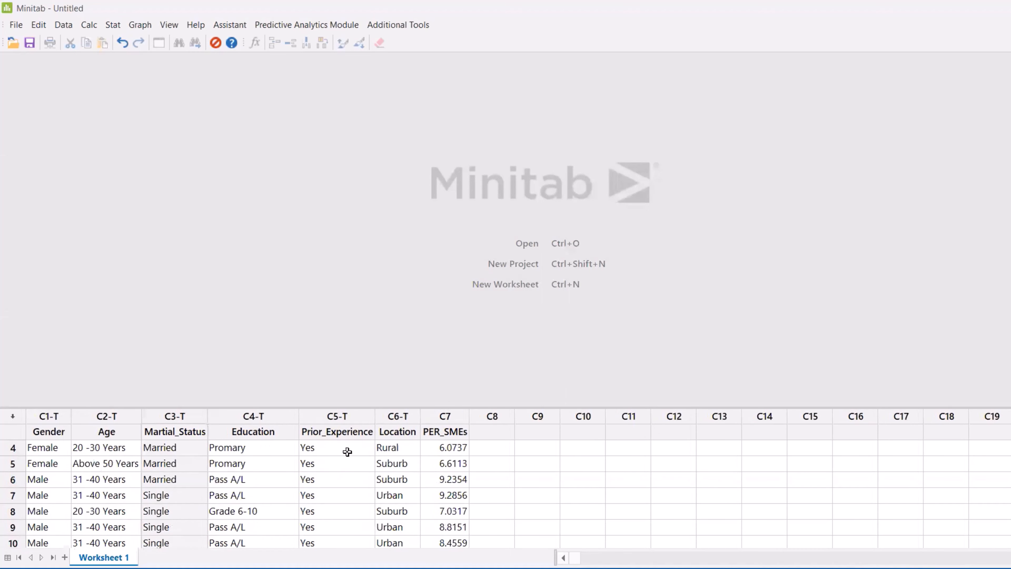
pyautogui.scroll(-2, 345, 456)
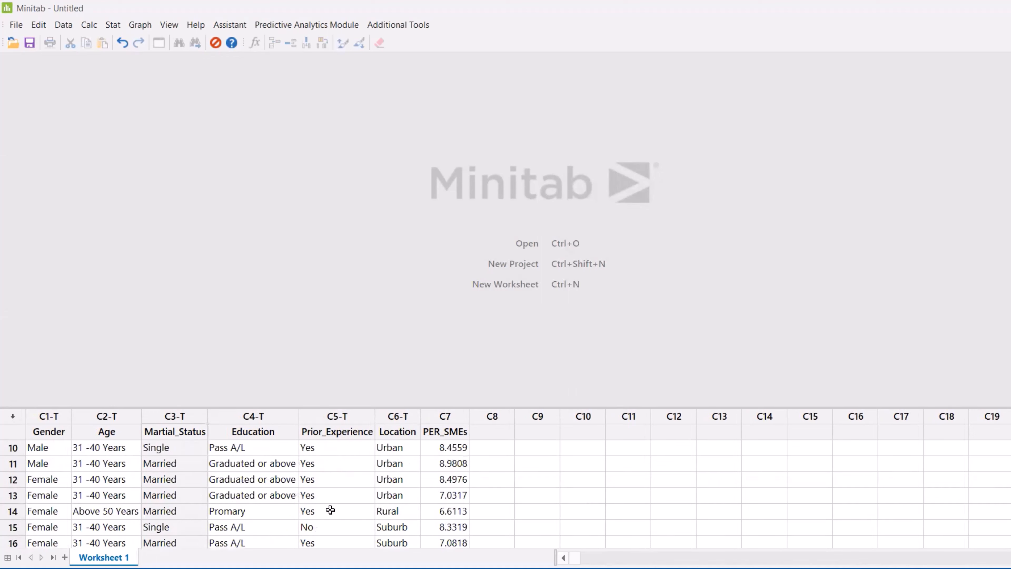
pyautogui.click(404, 460)
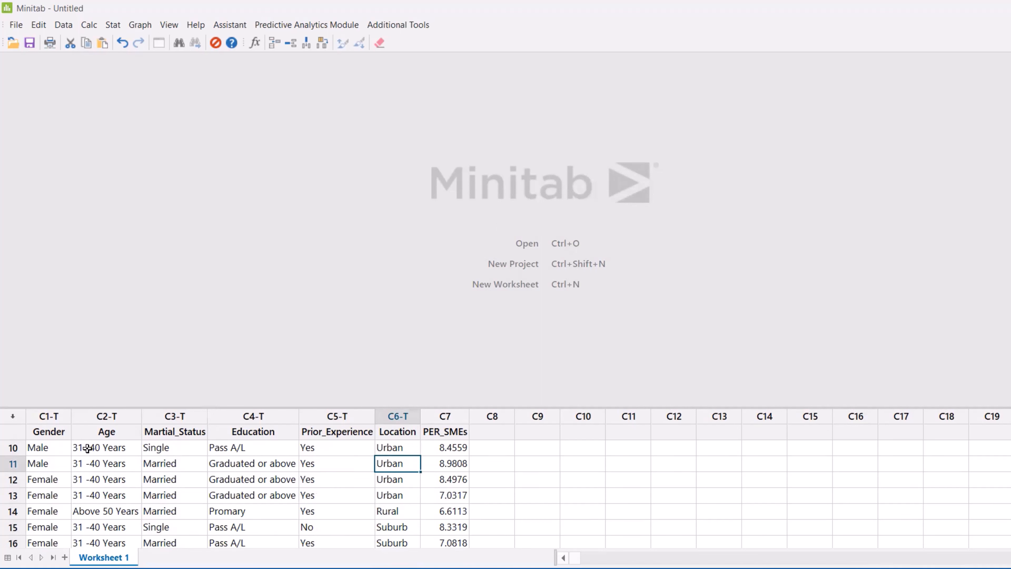
pyautogui.click(120, 415)
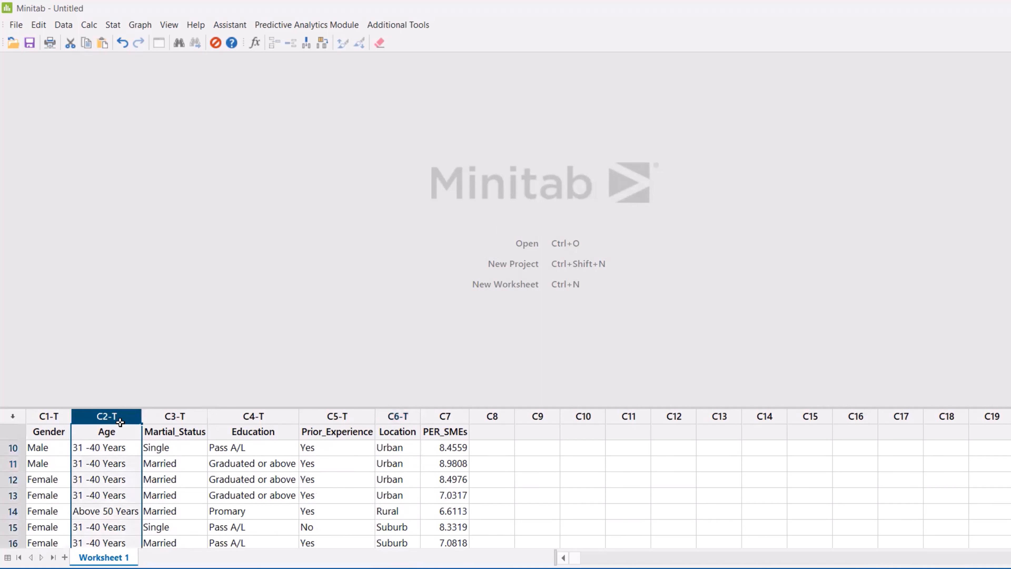
pyautogui.click(269, 416)
pyautogui.click(401, 417)
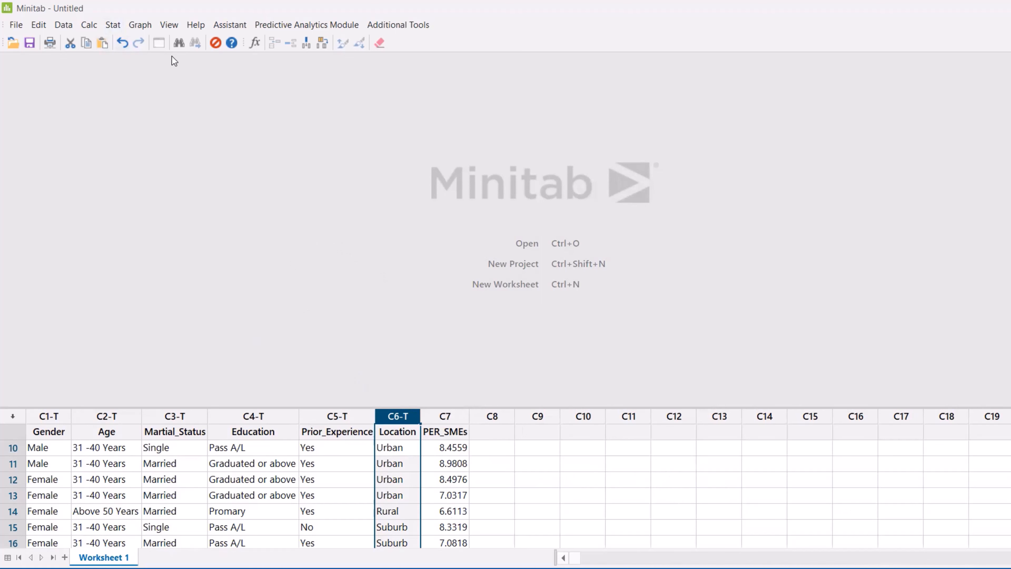
# Run an Anderson-Darling normality test on the PER_SMEs variable without percentile lines.
pyautogui.click(113, 25)
pyautogui.moveTo(106, 44)
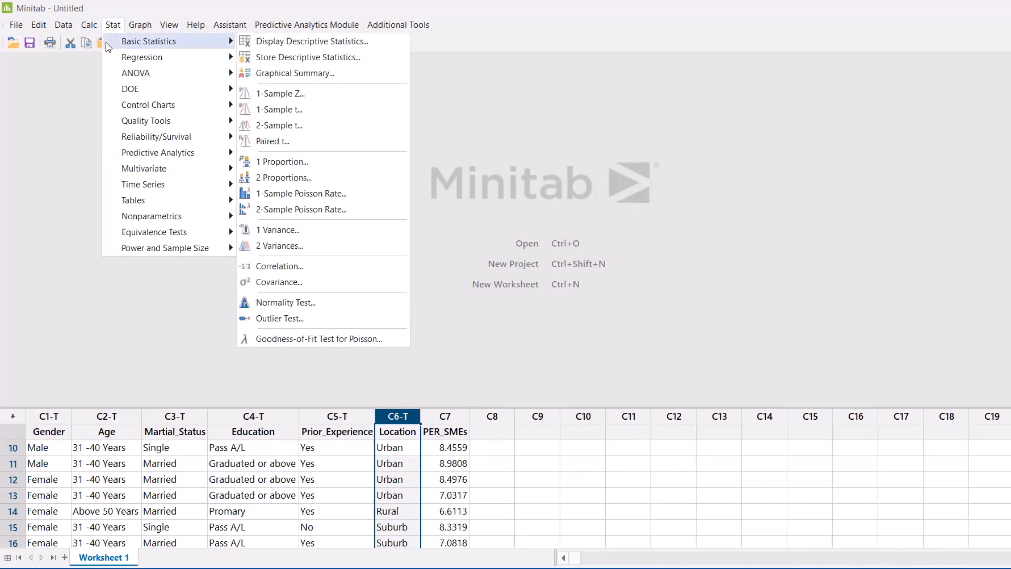
pyautogui.click(319, 303)
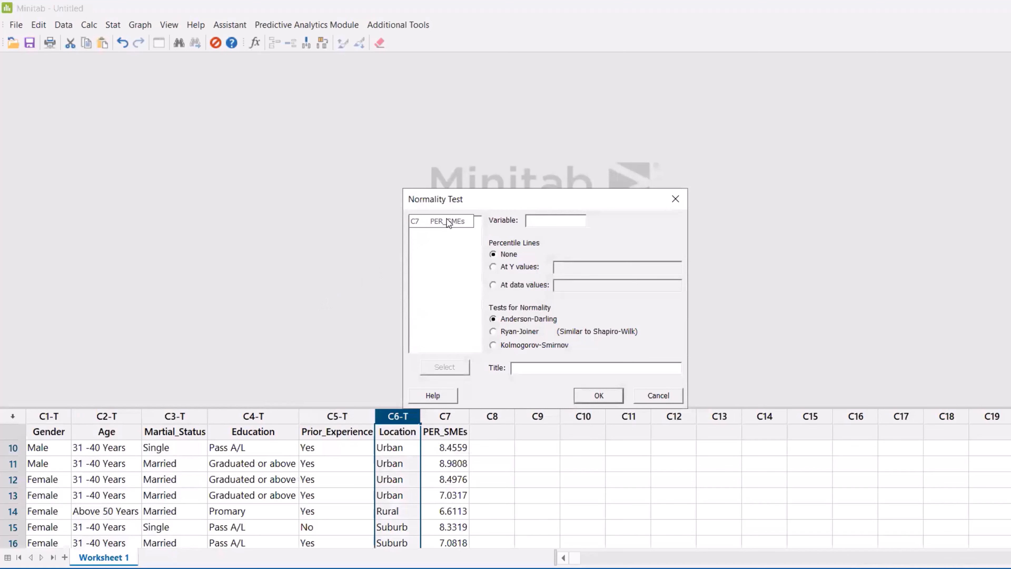
pyautogui.doubleClick(448, 221)
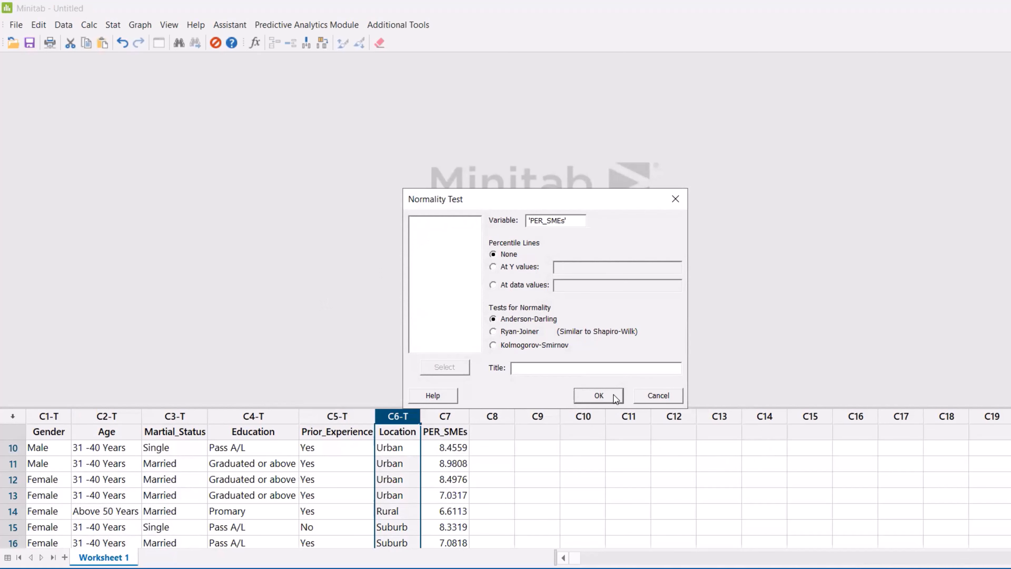
pyautogui.click(603, 394)
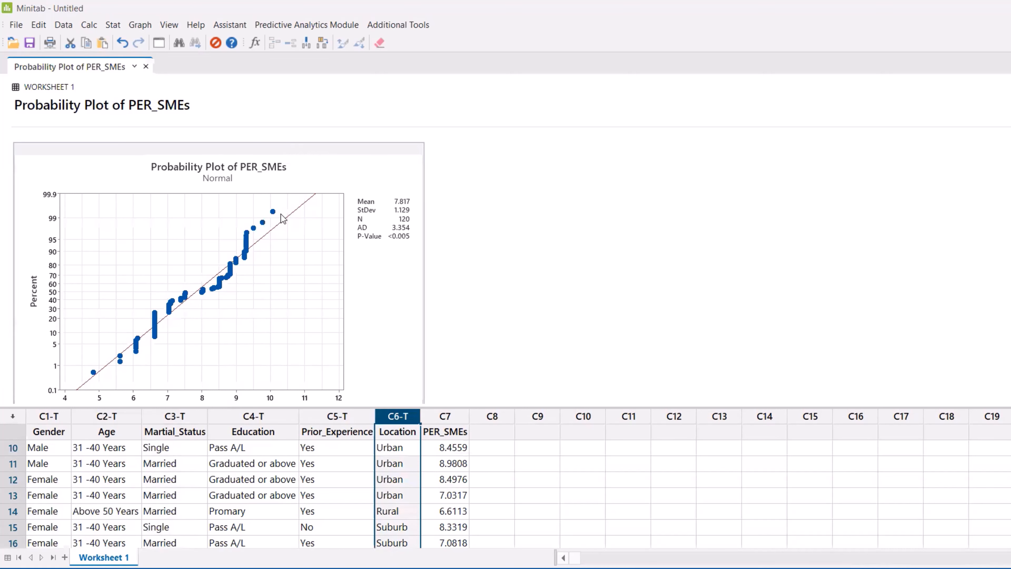
# Create a graphical summary of PER_SMEs at a 95.0 confidence level.
pyautogui.click(113, 25)
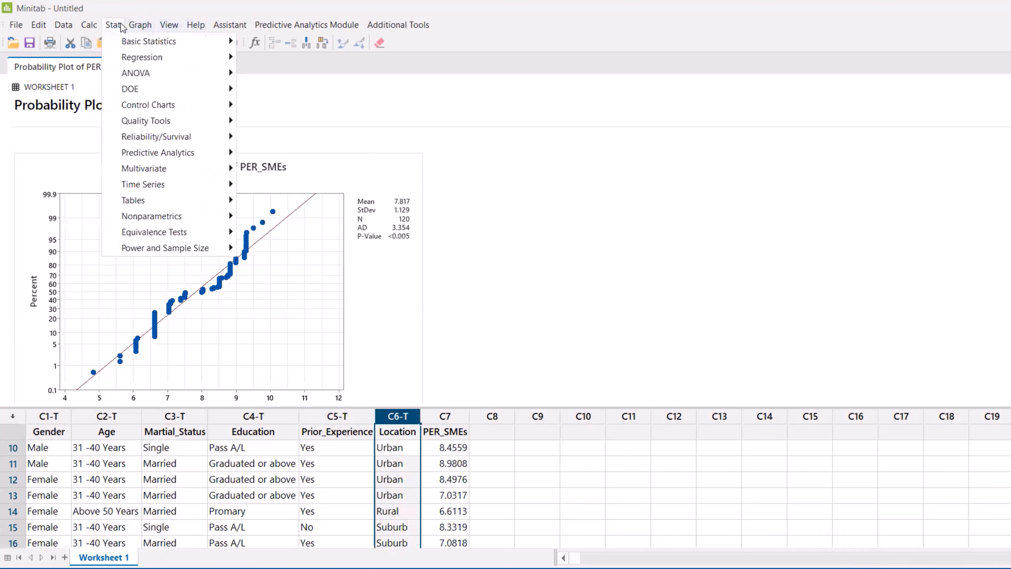
pyautogui.moveTo(126, 42)
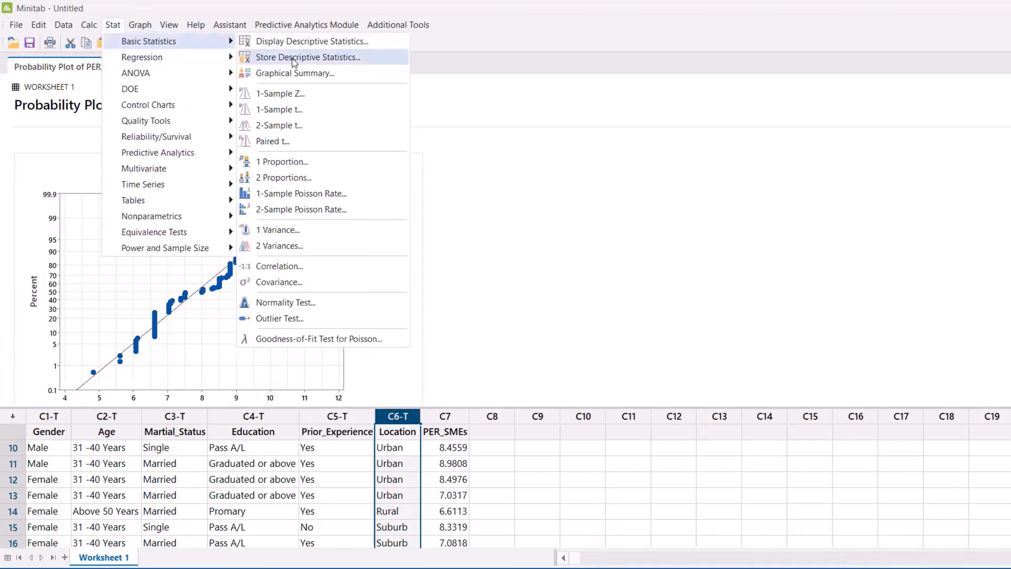
pyautogui.click(294, 73)
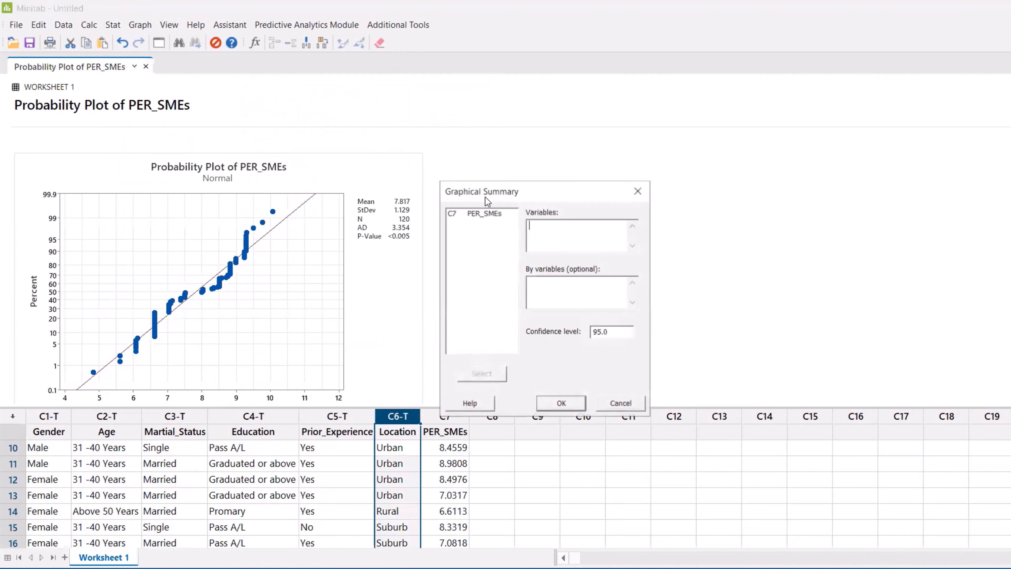
pyautogui.doubleClick(484, 213)
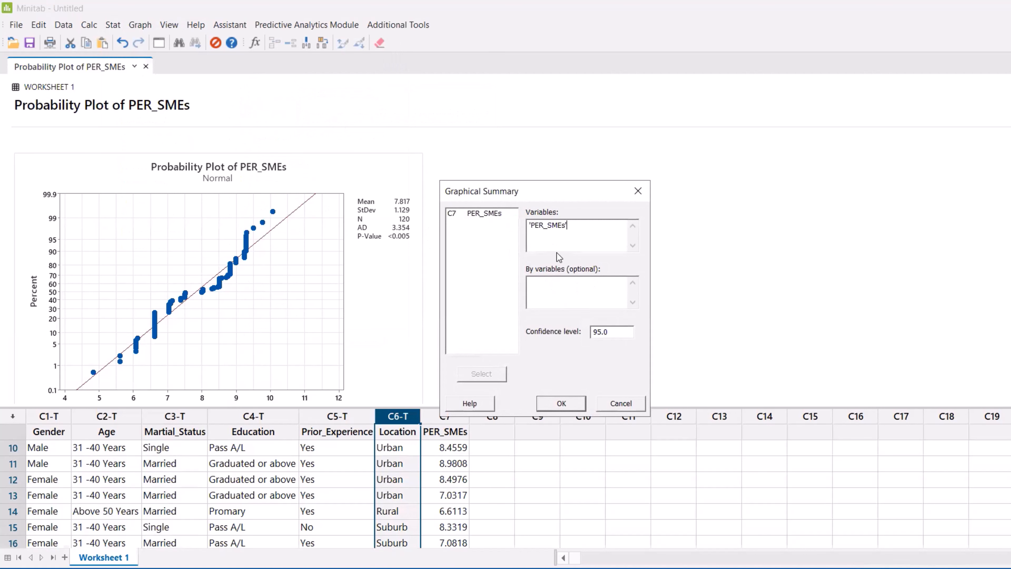
pyautogui.click(553, 403)
# Examine the PER_SMEs summary report's histogram, boxplot, normality statistics and confidence intervals.
pyautogui.scroll(-2, 440, 314)
pyautogui.scroll(-1, 440, 313)
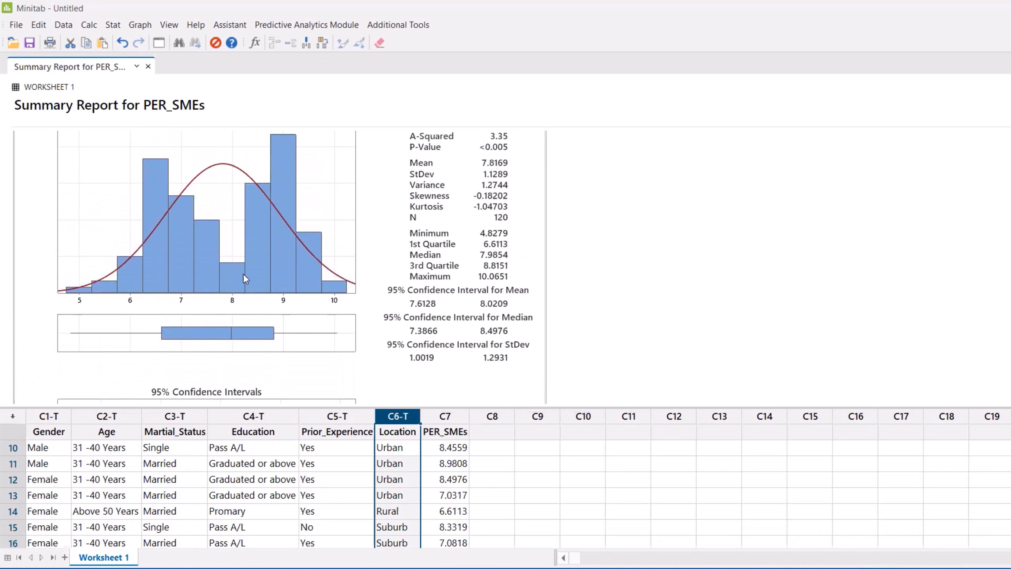
pyautogui.scroll(3, 295, 285)
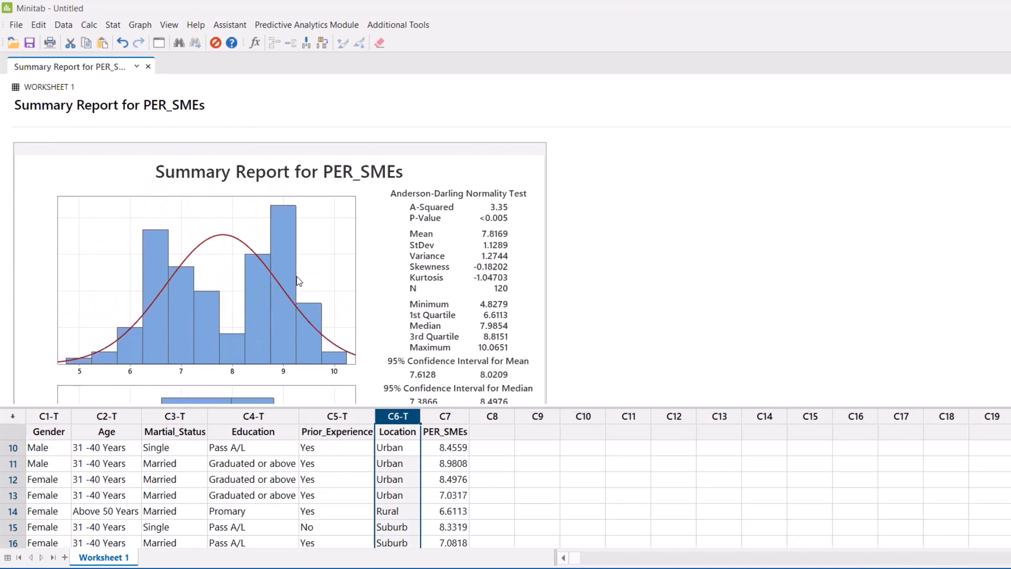
pyautogui.scroll(-3, 266, 362)
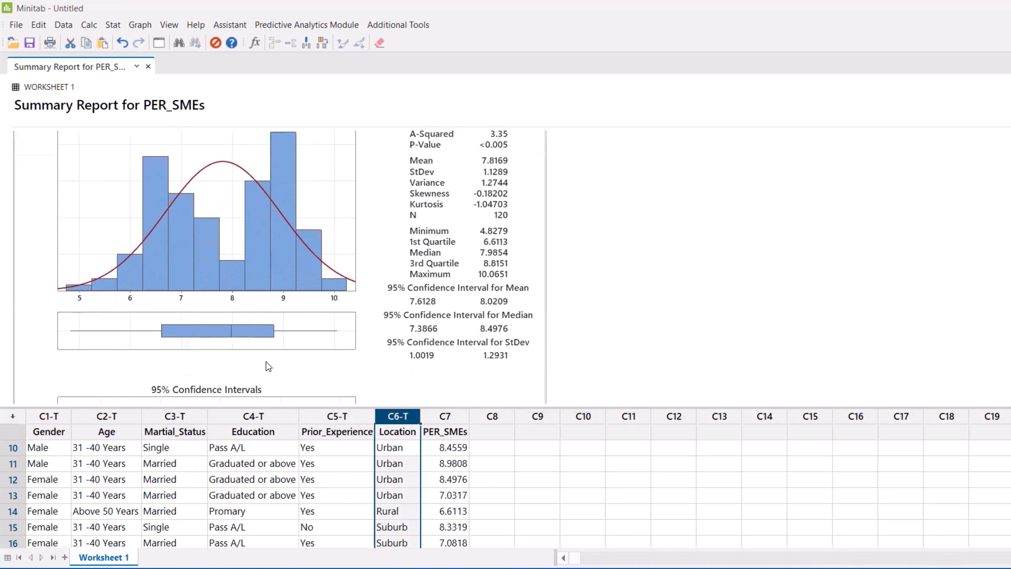
pyautogui.scroll(3, 277, 284)
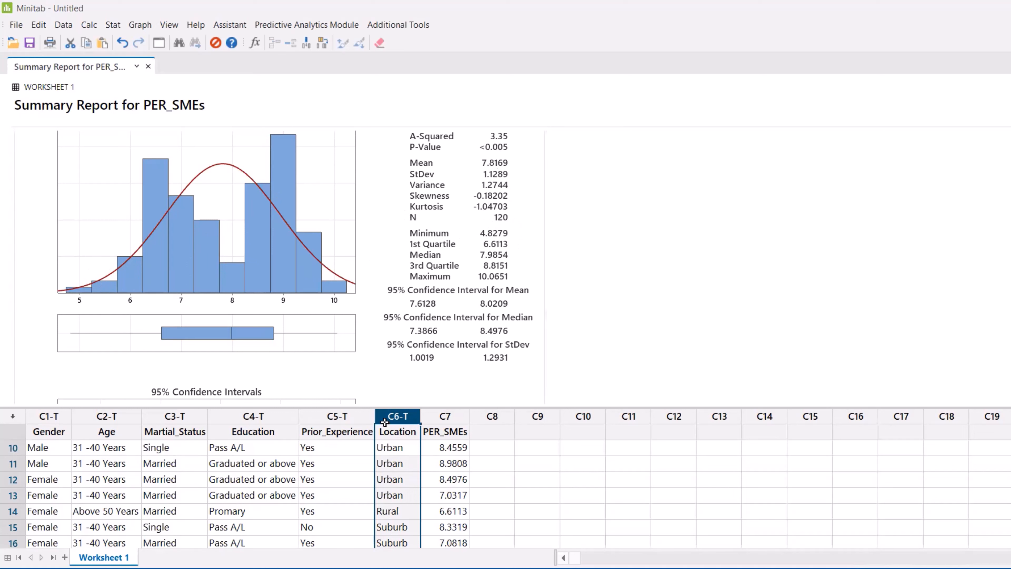
pyautogui.scroll(-3, 602, 282)
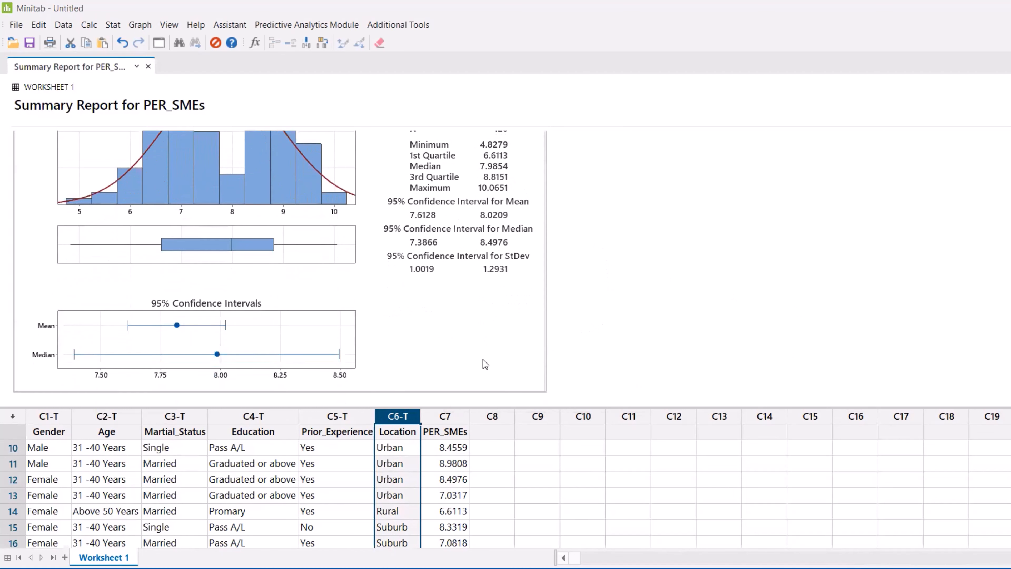
pyautogui.click(612, 359)
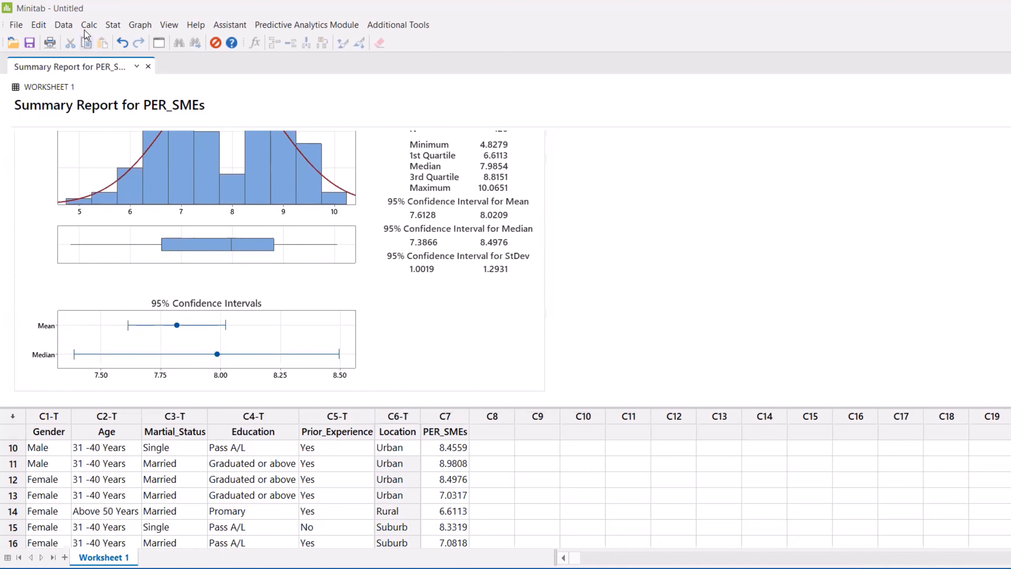
# Run a Kruskal-Wallis test with PER_SMEs as the response and Location as the factor, and review the location groups.
pyautogui.click(111, 26)
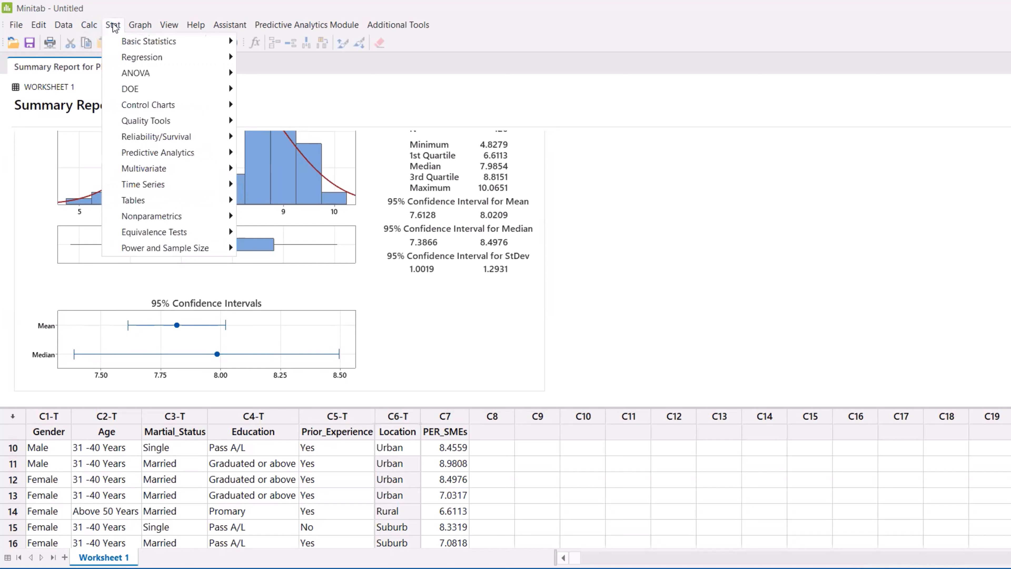
pyautogui.moveTo(161, 222)
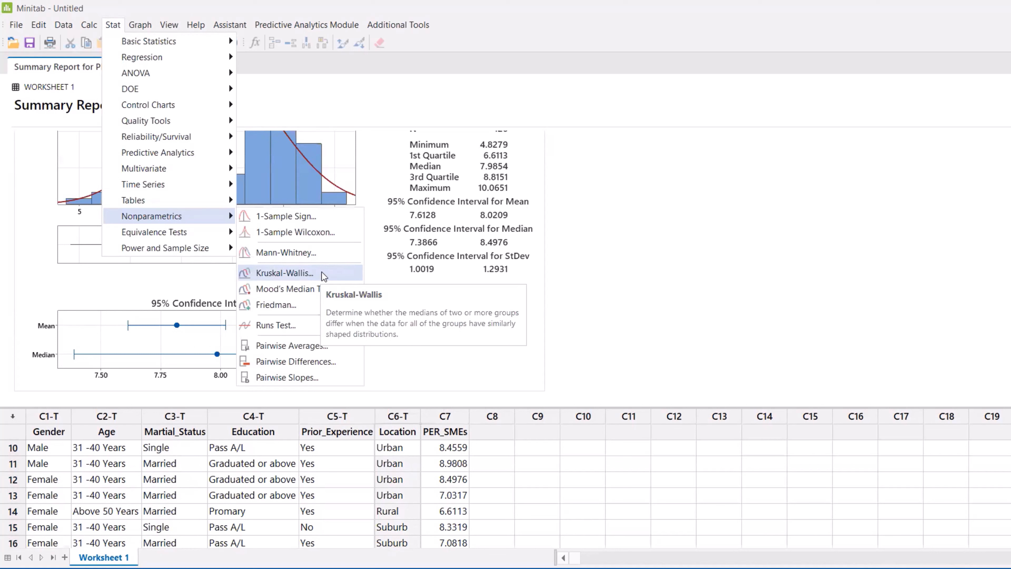
pyautogui.click(323, 273)
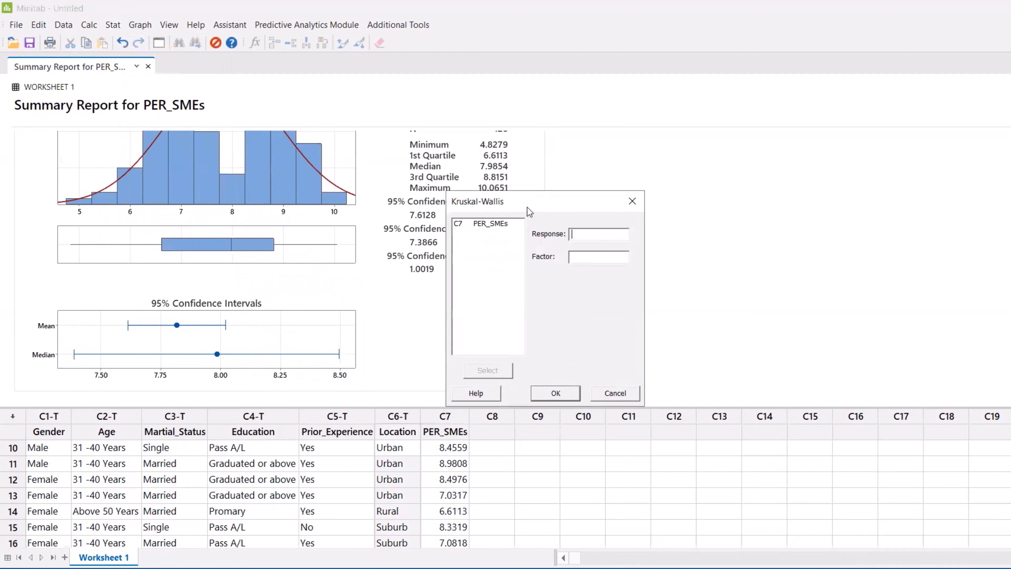
pyautogui.moveTo(530, 199); pyautogui.dragTo(485, 89)
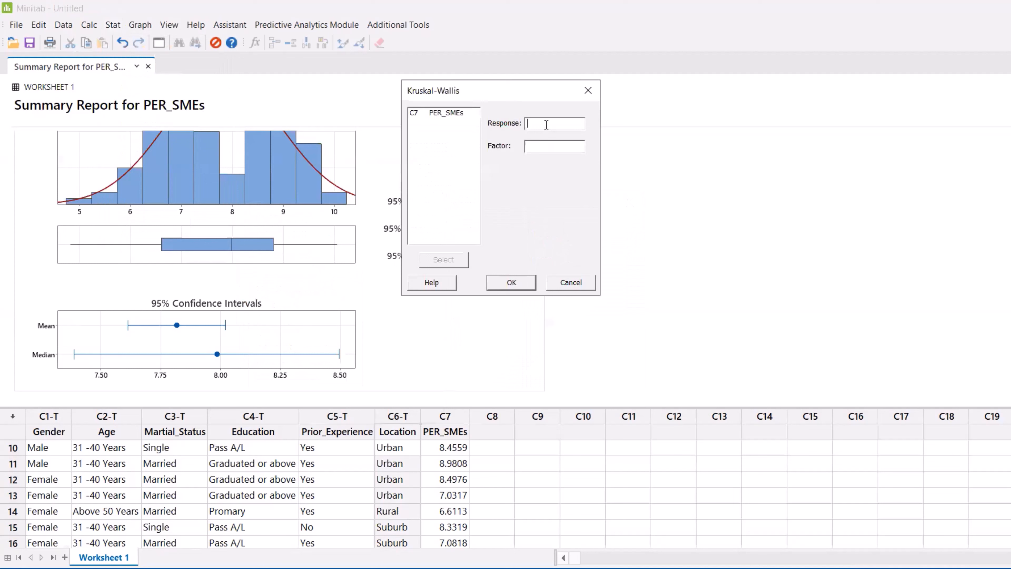
pyautogui.doubleClick(444, 113)
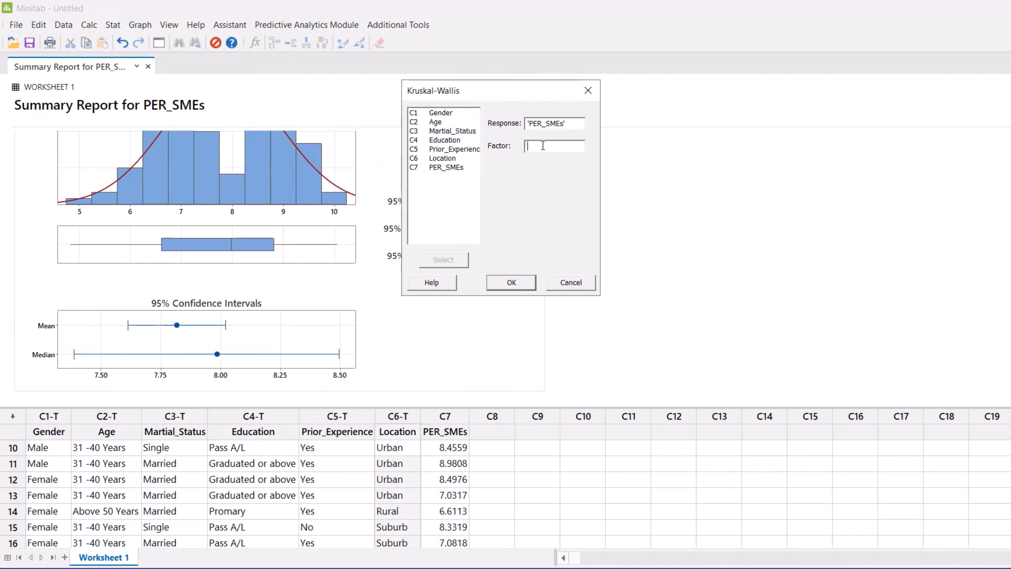
pyautogui.doubleClick(450, 159)
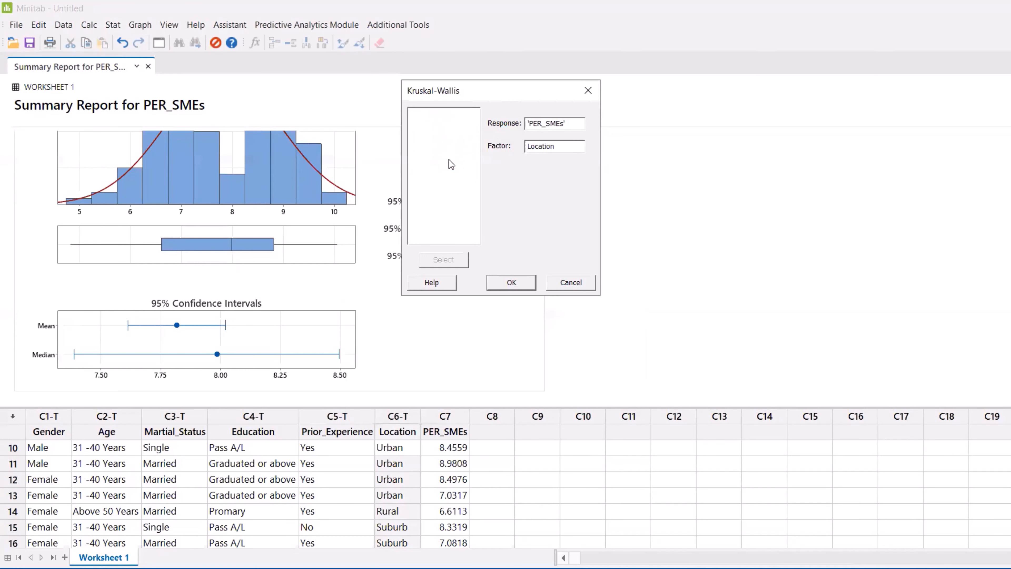
pyautogui.click(518, 284)
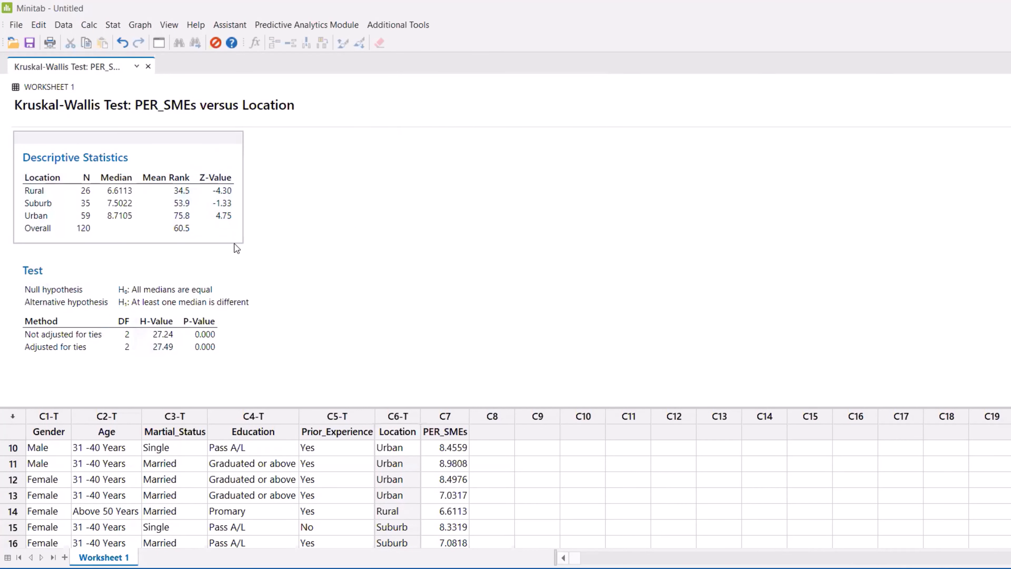
pyautogui.moveTo(39, 177); pyautogui.dragTo(75, 229)
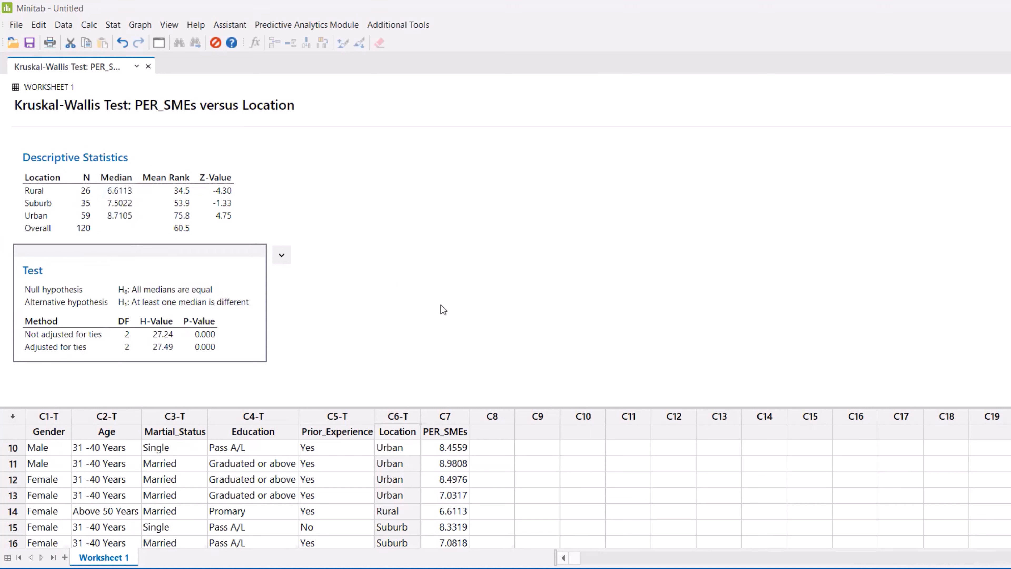
# Rerun the Kruskal-Wallis test on PER_SMEs with Education as the factor.
pyautogui.click(159, 43)
pyautogui.press('Tab')
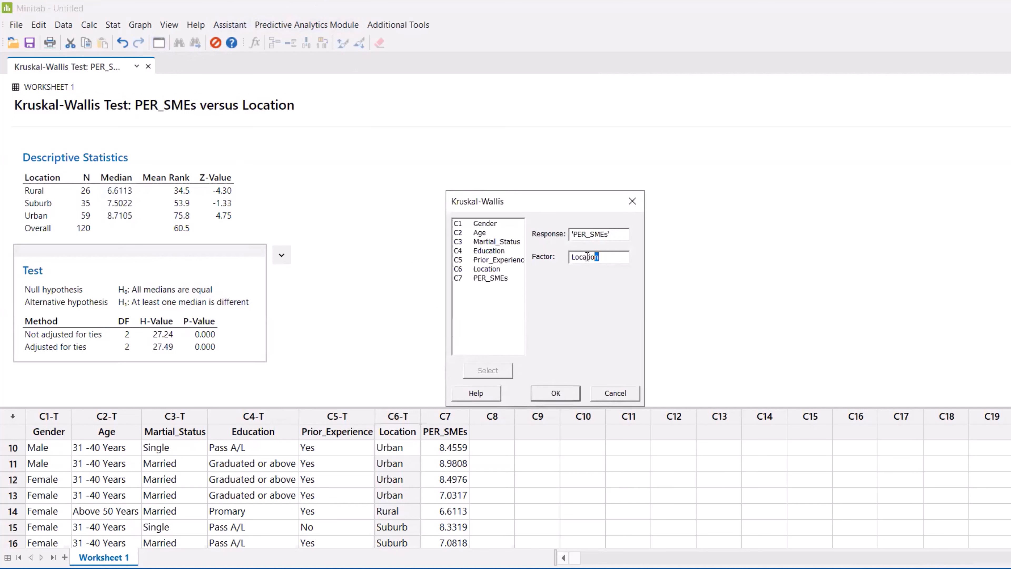
pyautogui.doubleClick(499, 251)
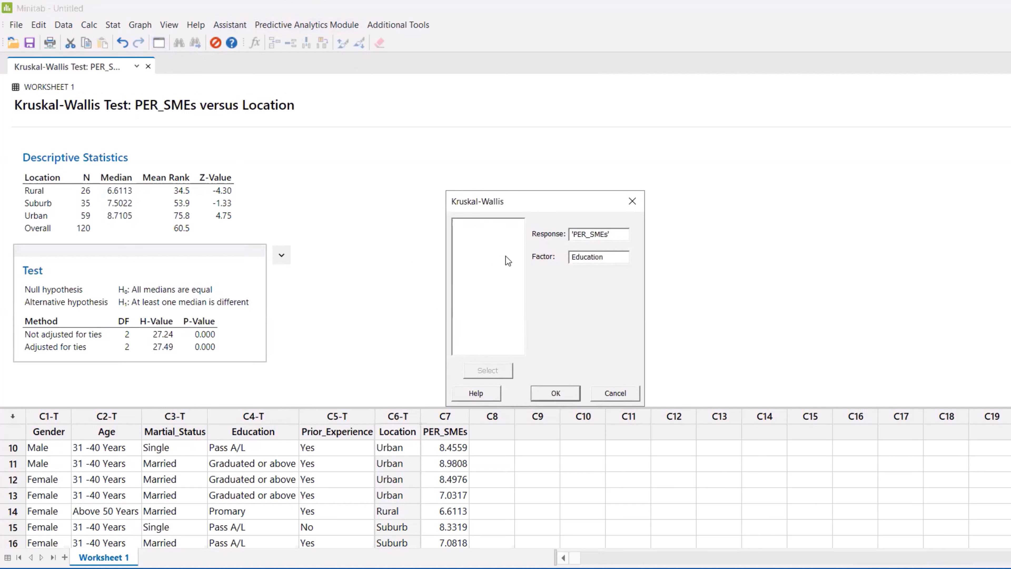
pyautogui.click(556, 393)
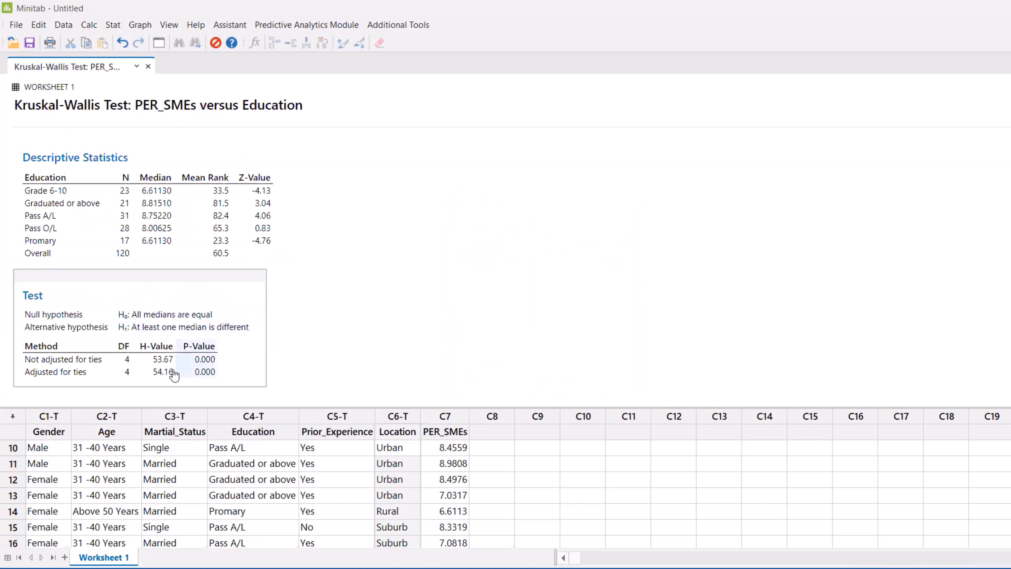
# Run the Kruskal-Wallis test on PER_SMEs with Age as the factor, and select the PER_SMEs column in the worksheet.
pyautogui.click(160, 43)
pyautogui.click(632, 202)
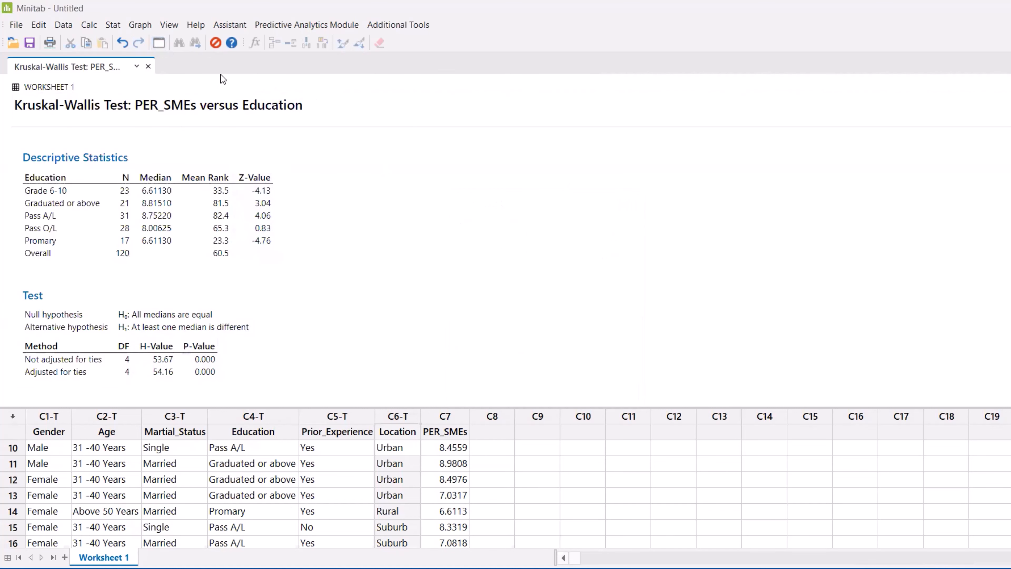
pyautogui.click(112, 25)
pyautogui.moveTo(151, 216)
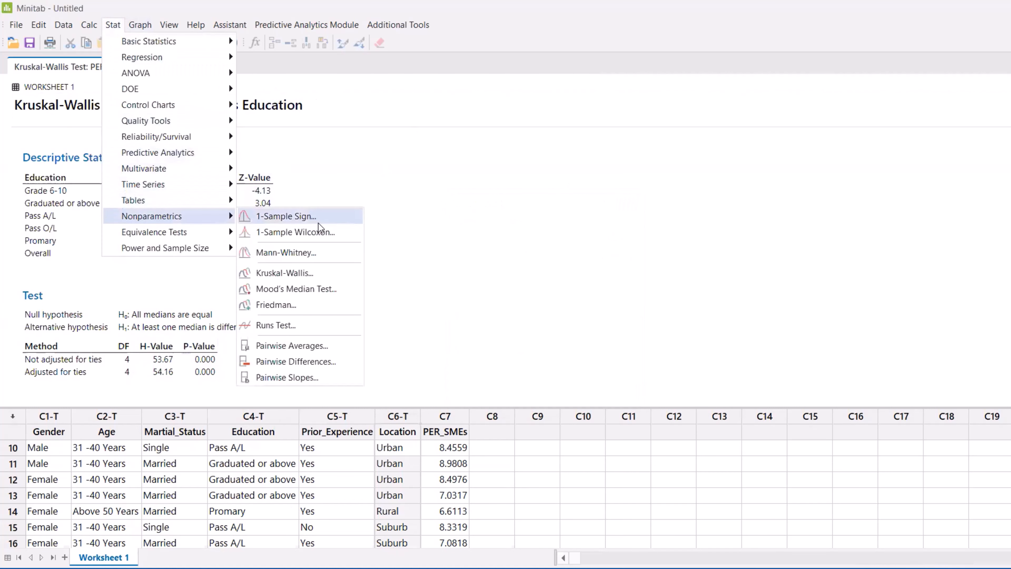
pyautogui.click(284, 272)
pyautogui.moveTo(604, 257); pyautogui.dragTo(534, 259)
pyautogui.doubleClick(478, 234)
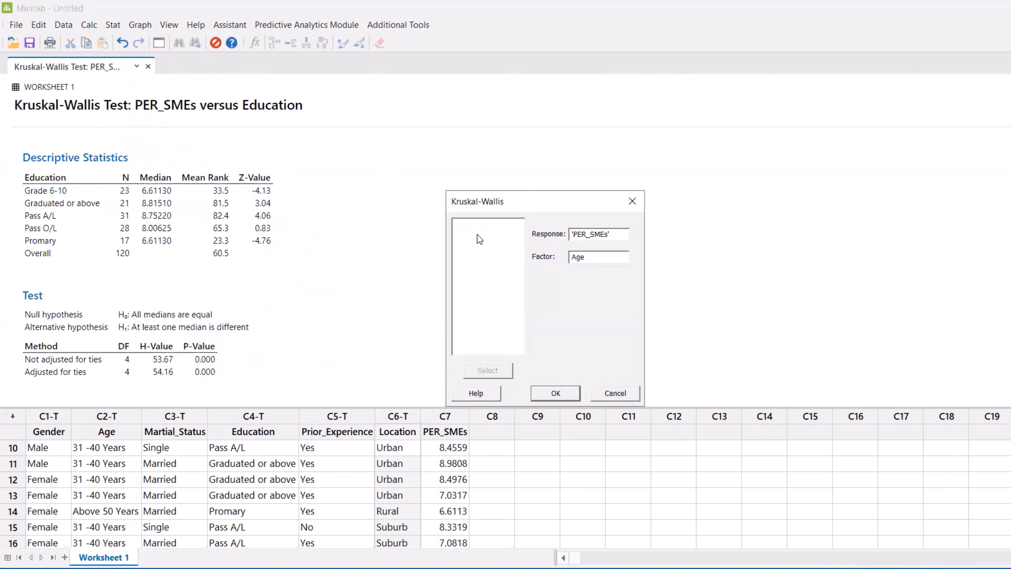
pyautogui.click(555, 394)
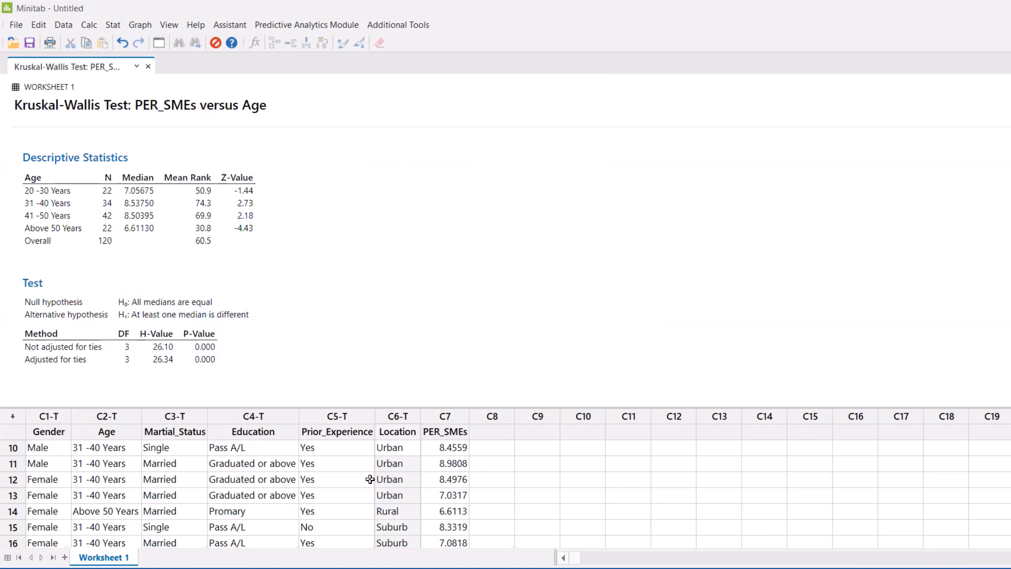
pyautogui.click(454, 414)
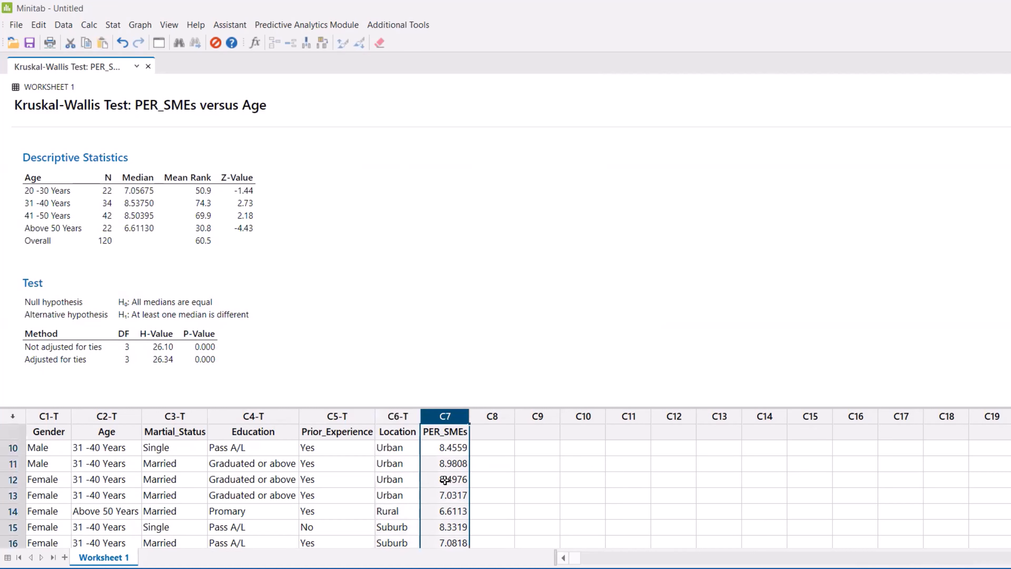